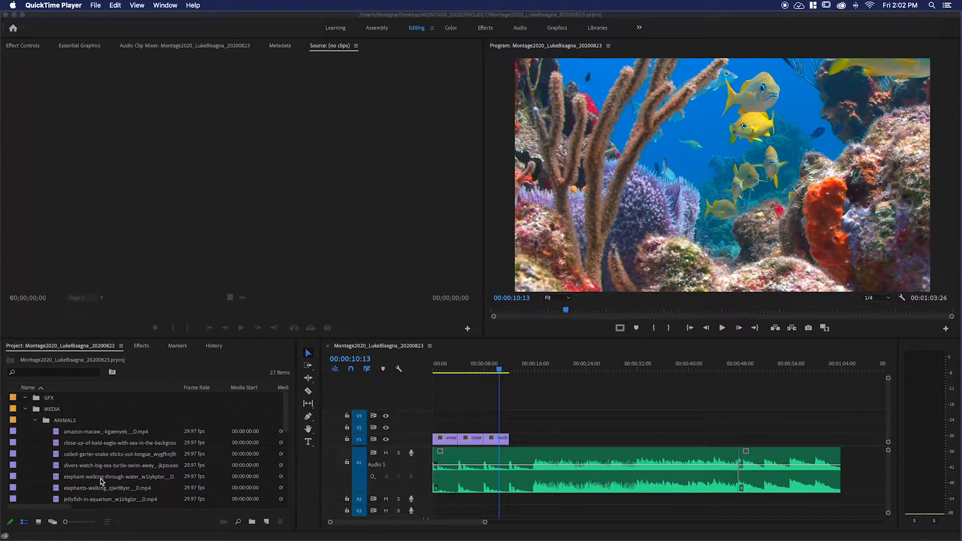
Step: Open the pride-of-lions-eating clip from the ANIMALS bin as the source and mark its In point at 00:00:01:11
{"action": "scroll", "coordinate": [83, 450], "scroll_direction": "down", "scroll_amount": 3}
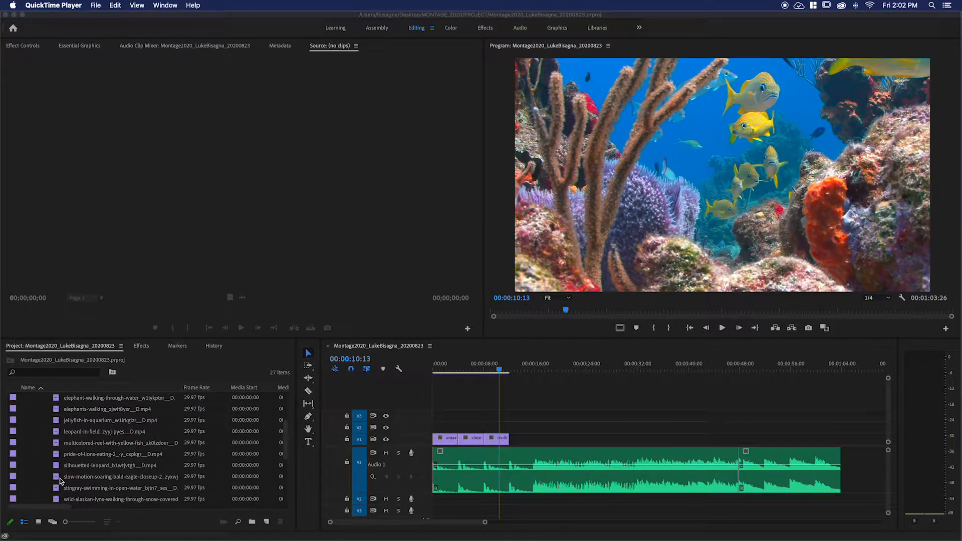
{"action": "left_click", "coordinate": [59, 456]}
{"action": "double_click", "coordinate": [59, 456]}
{"action": "left_click_drag", "start_coordinate": [23, 315], "coordinate": [60, 315]}
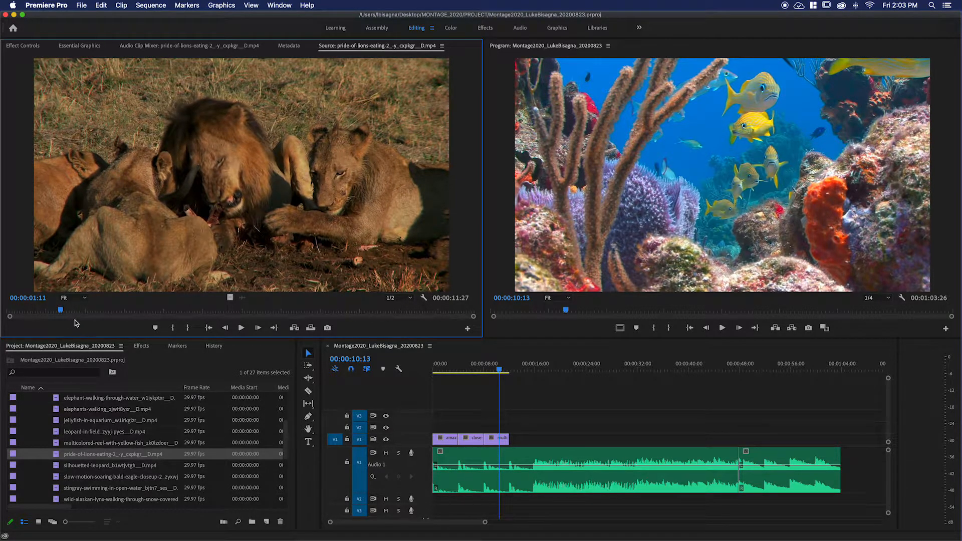
{"action": "key", "text": "i"}
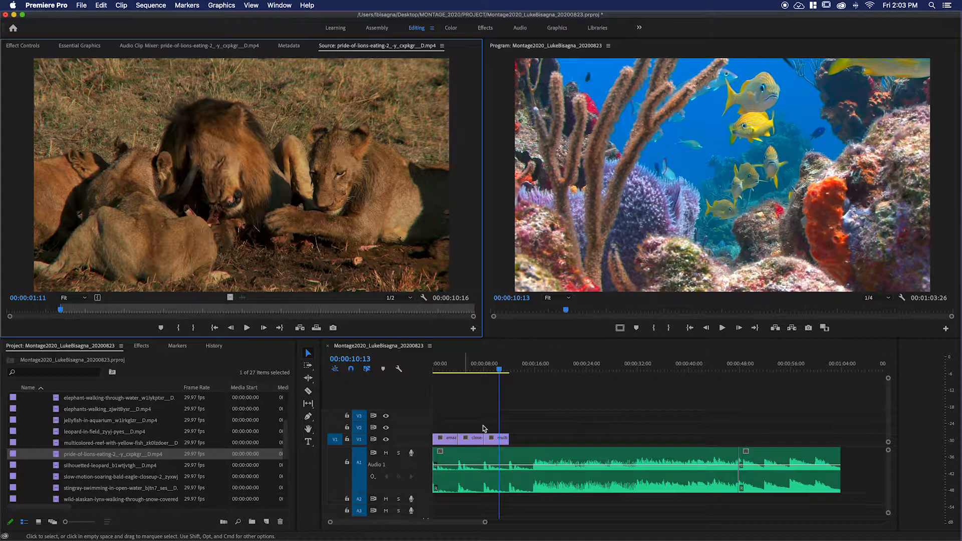
Step: Mark the multicolored reef clip's range in the sequence with an In point at 00:00:08:01 and an Out point at 00:00:11:29
{"action": "left_click", "coordinate": [500, 437]}
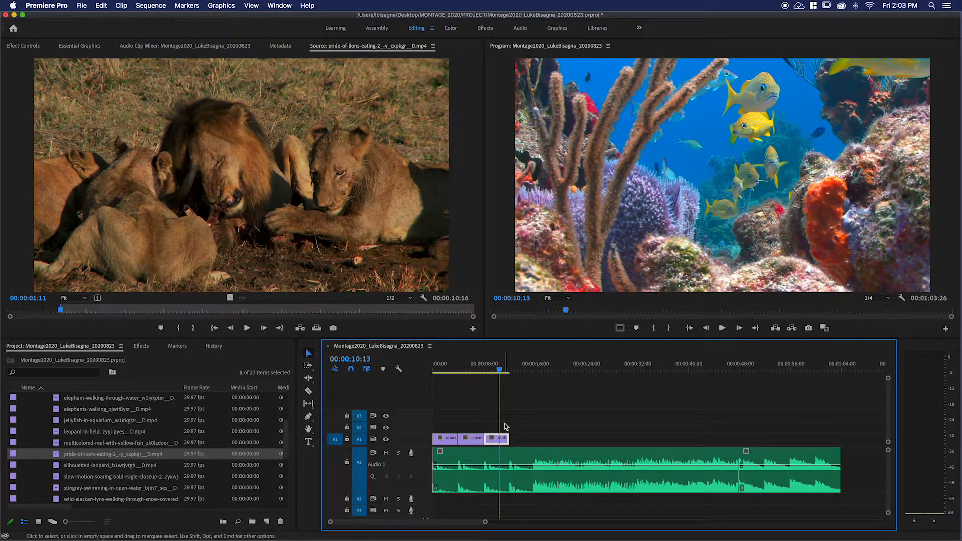
{"action": "key", "text": "equal"}
{"action": "key", "text": "equal"}
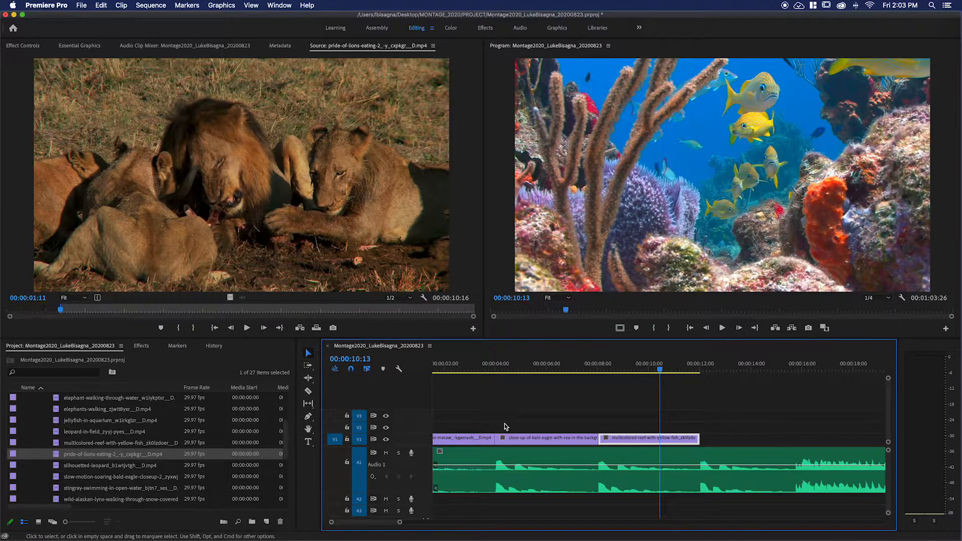
{"action": "key", "text": "Up"}
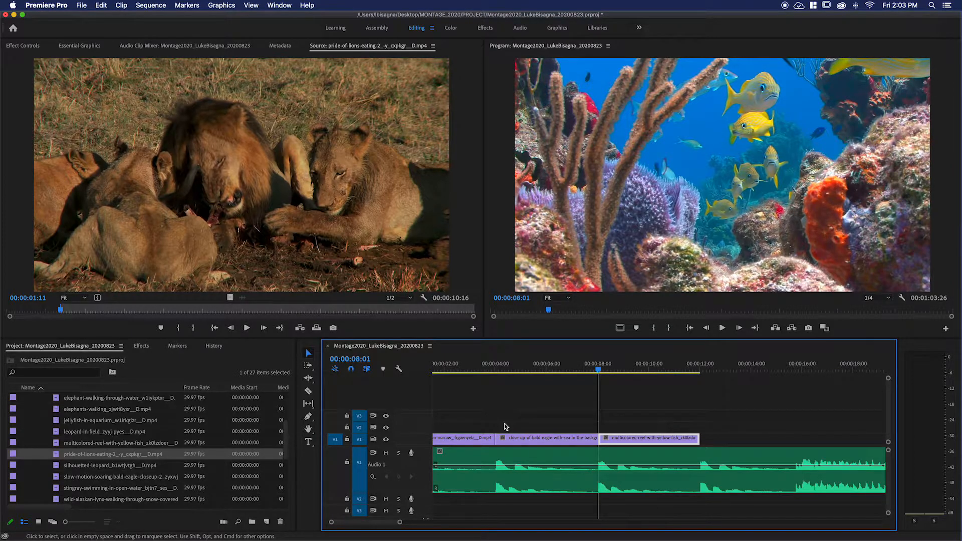
{"action": "key", "text": "i"}
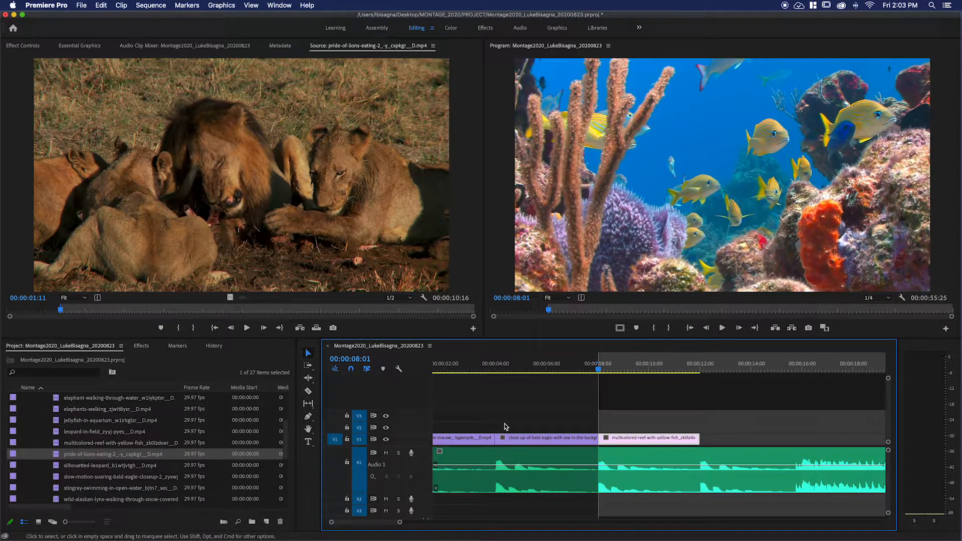
{"action": "key", "text": "Down"}
{"action": "key", "text": "Left"}
{"action": "key", "text": "o"}
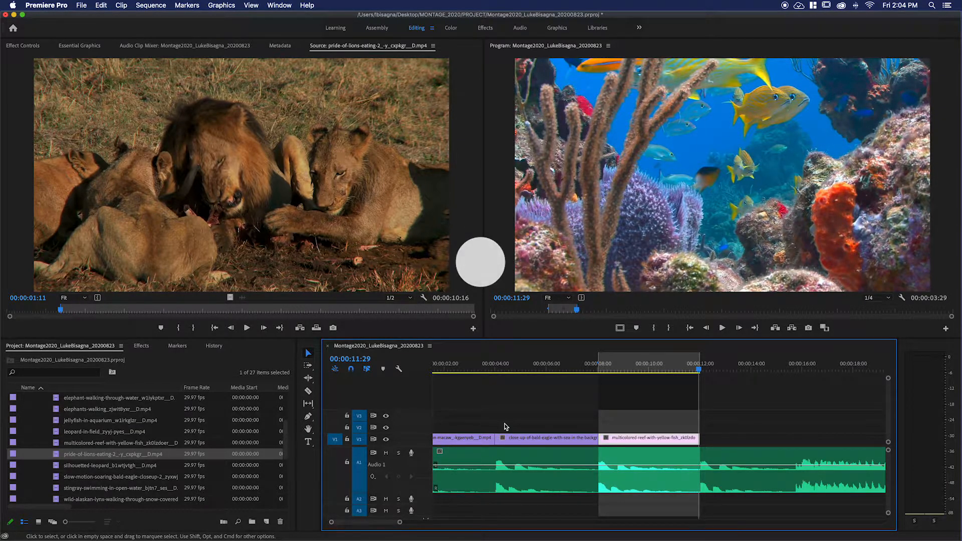
Step: Try overwriting the marked reef range with the lion clip, check it around 00:00:09:27, and undo the edit
{"action": "key", "text": "period"}
{"action": "left_click", "coordinate": [647, 370]}
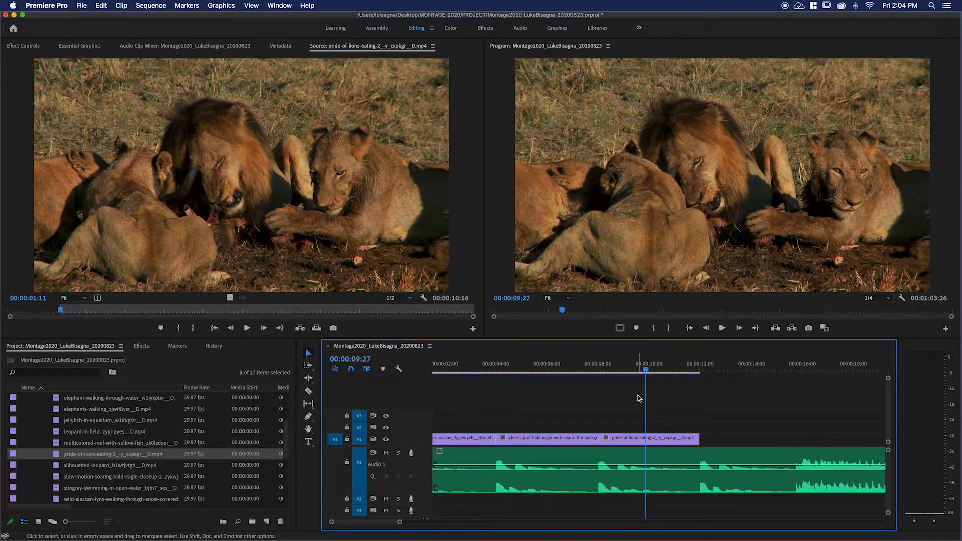
{"action": "key", "text": "super+z"}
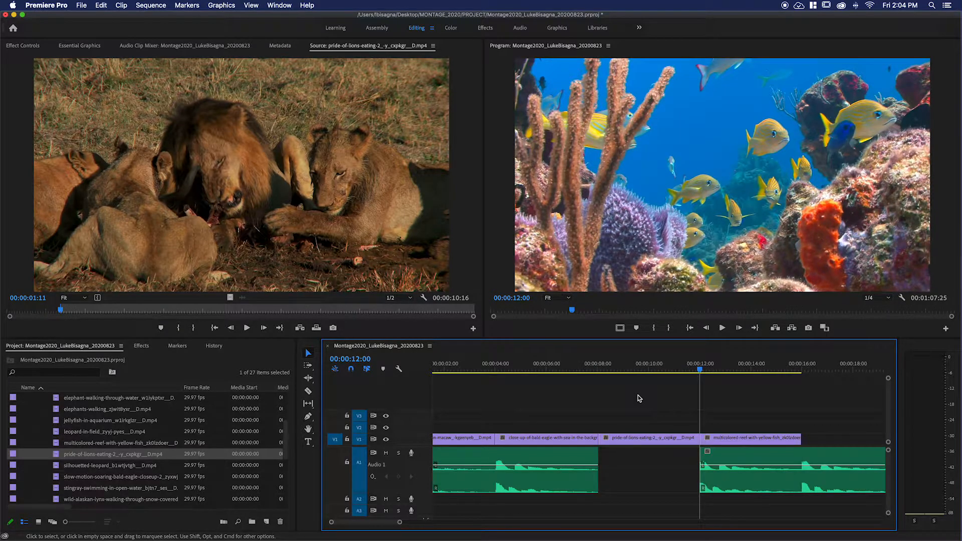
Step: Check the inserted lion clip and the reef clip following it in the sequence, then undo the insert edit
{"action": "scroll", "coordinate": [639, 398], "scroll_direction": "right", "scroll_amount": 2}
{"action": "left_click", "coordinate": [621, 373]}
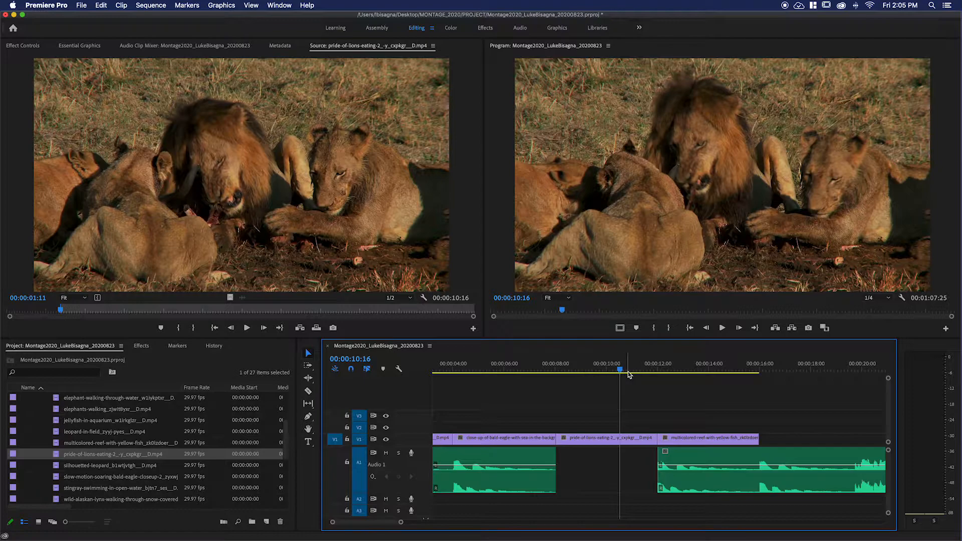
{"action": "left_click", "coordinate": [677, 365]}
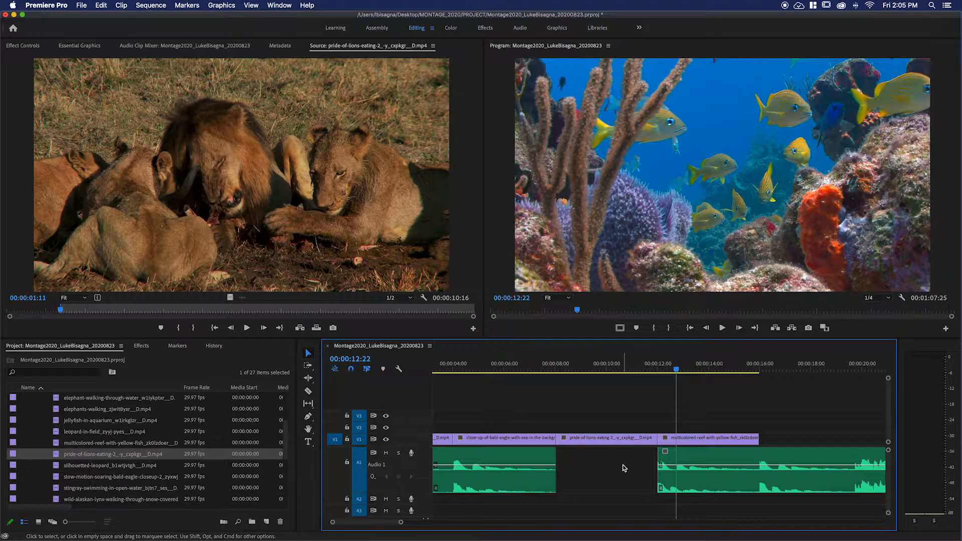
{"action": "key", "text": "super+z"}
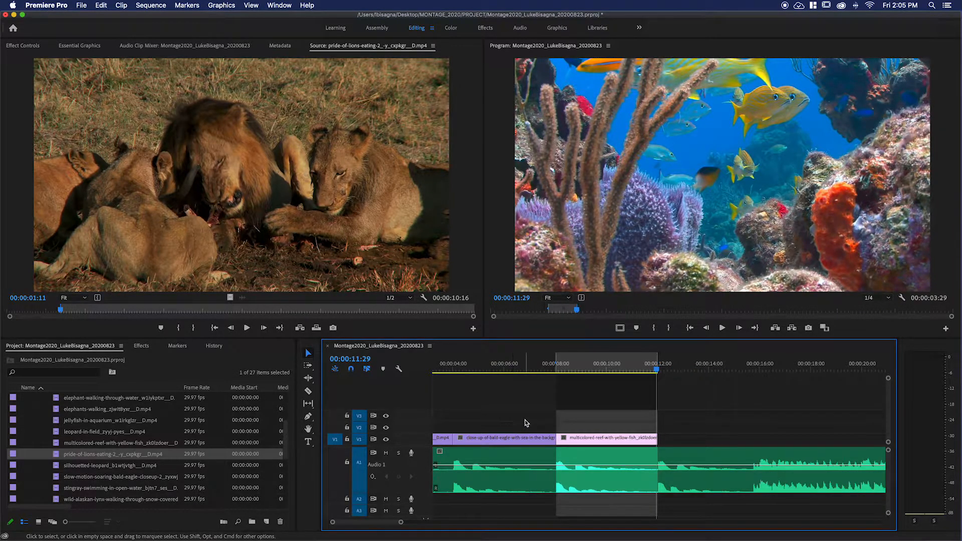
Step: Briefly lock audio track A1, then toggle off its sync lock and insert the lion clip ahead of the reef clip
{"action": "left_click", "coordinate": [348, 462]}
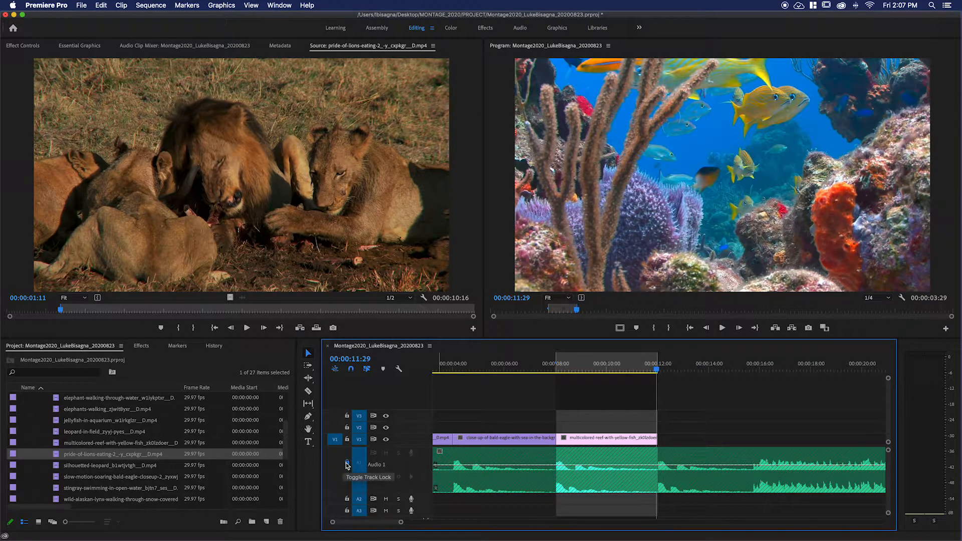
{"action": "left_click", "coordinate": [346, 463]}
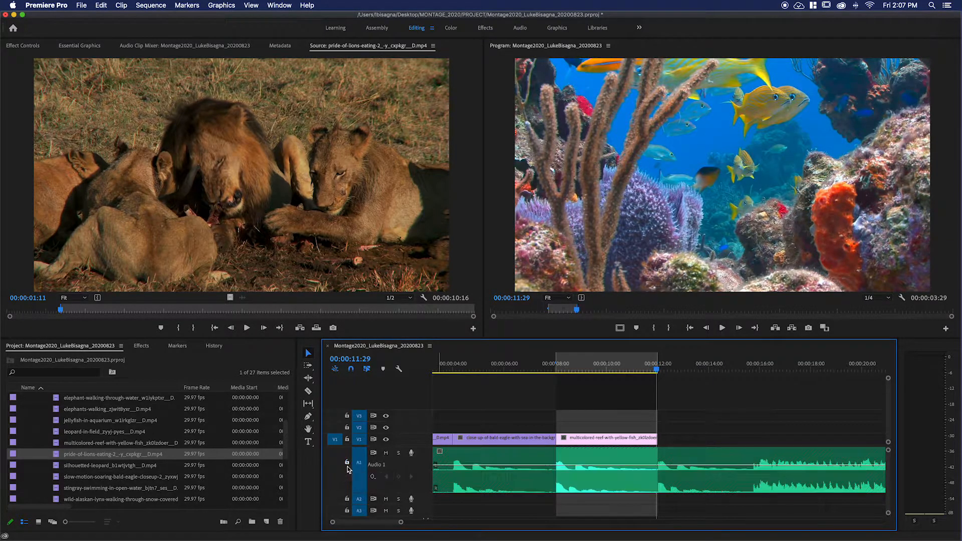
{"action": "left_click", "coordinate": [374, 454]}
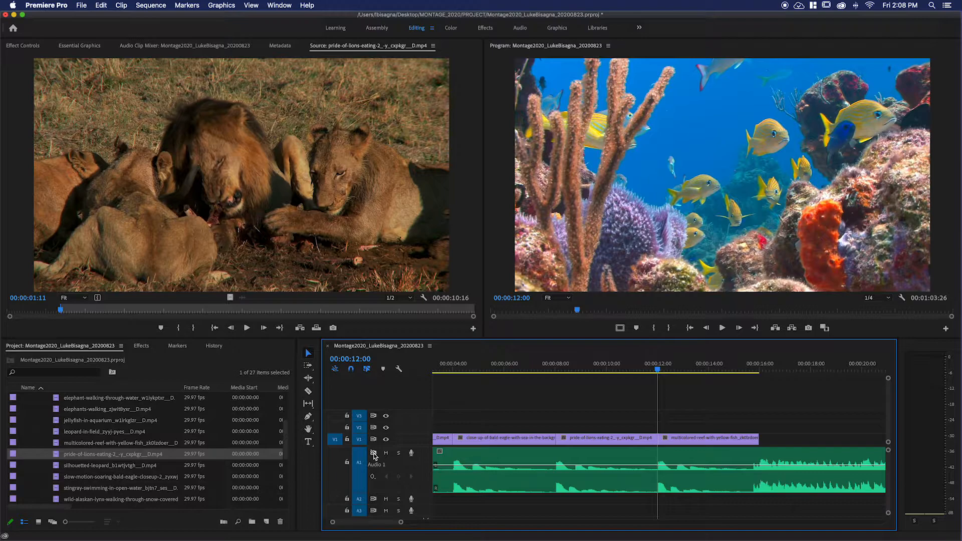
Step: Lock audio tracks A1, A2 and A3 and unlock them again, then lock and unlock video track V1
{"action": "left_click", "coordinate": [348, 463]}
{"action": "left_click", "coordinate": [347, 499]}
{"action": "left_click", "coordinate": [347, 510]}
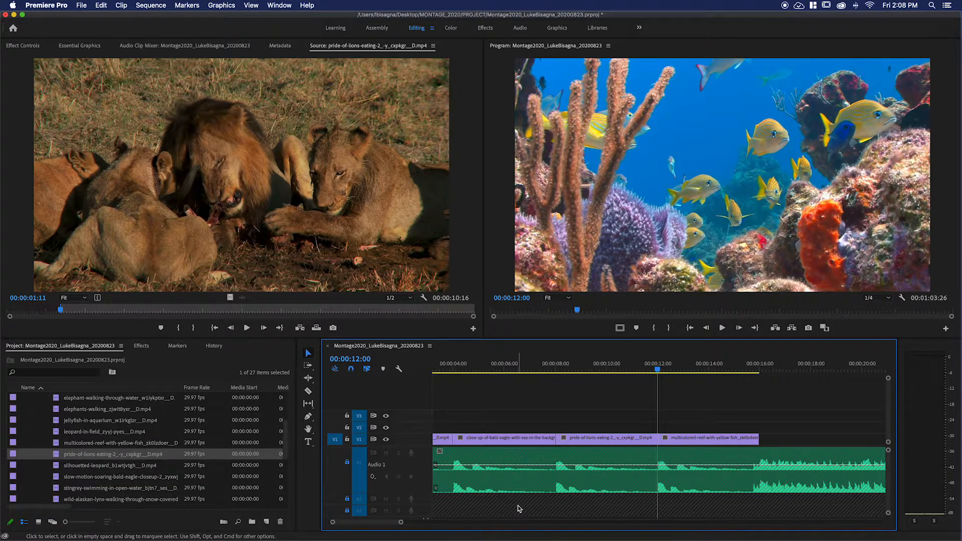
{"action": "left_click", "coordinate": [347, 510]}
{"action": "left_click", "coordinate": [347, 499]}
{"action": "left_click", "coordinate": [346, 462]}
{"action": "left_click", "coordinate": [348, 440]}
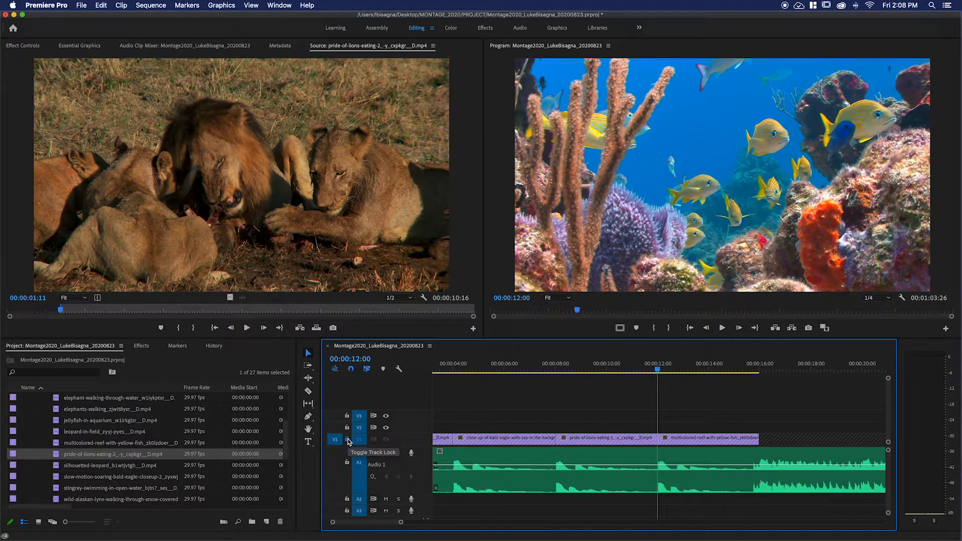
{"action": "left_click", "coordinate": [348, 440]}
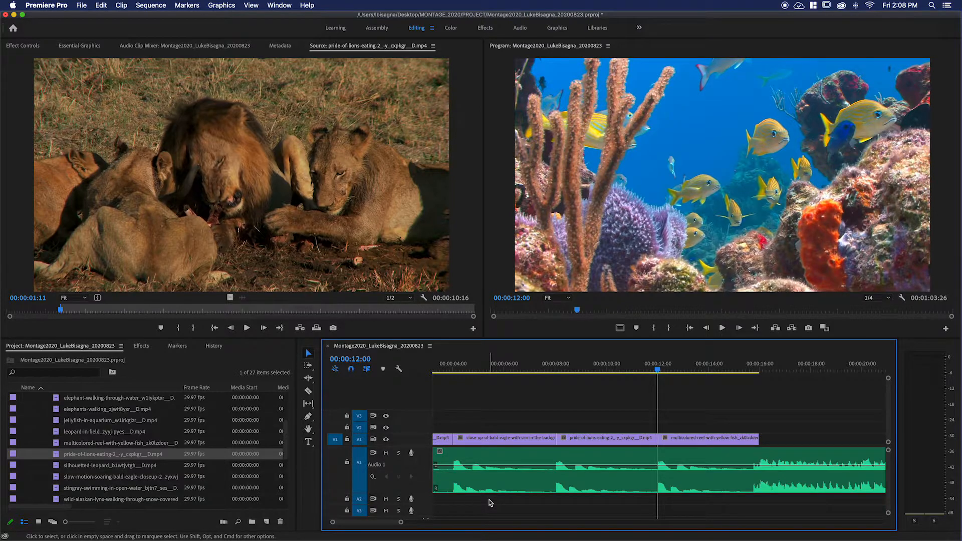
Step: Delete the lion clip from V1 and move the reef clip back against the end of the bald eagle clip
{"action": "left_click", "coordinate": [616, 439]}
{"action": "key", "text": "Delete"}
{"action": "left_click", "coordinate": [681, 440]}
{"action": "left_click_drag", "start_coordinate": [680, 440], "coordinate": [580, 440]}
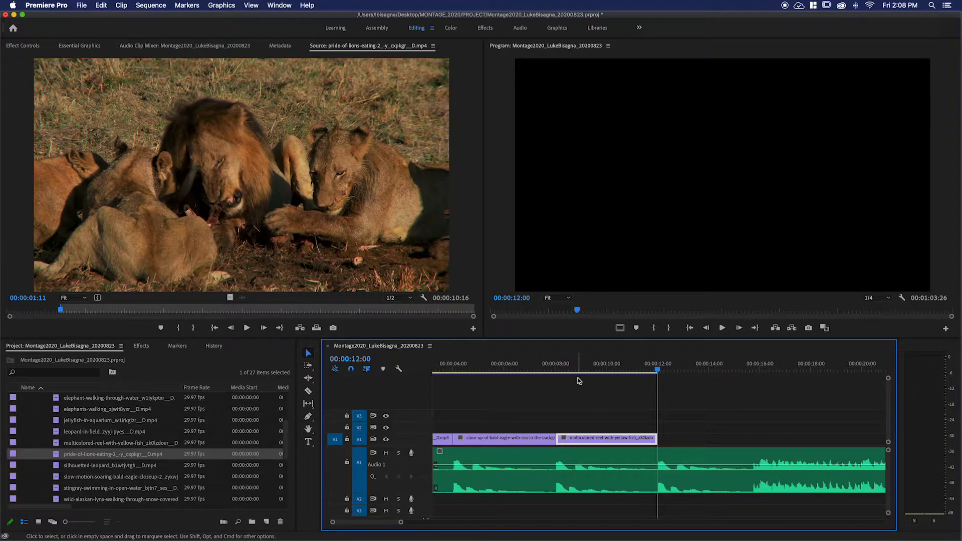
Step: Mark In at the reef clip's first frame, 00:00:08:01, and Out at its last frame, 00:00:11:29
{"action": "key", "text": "Up"}
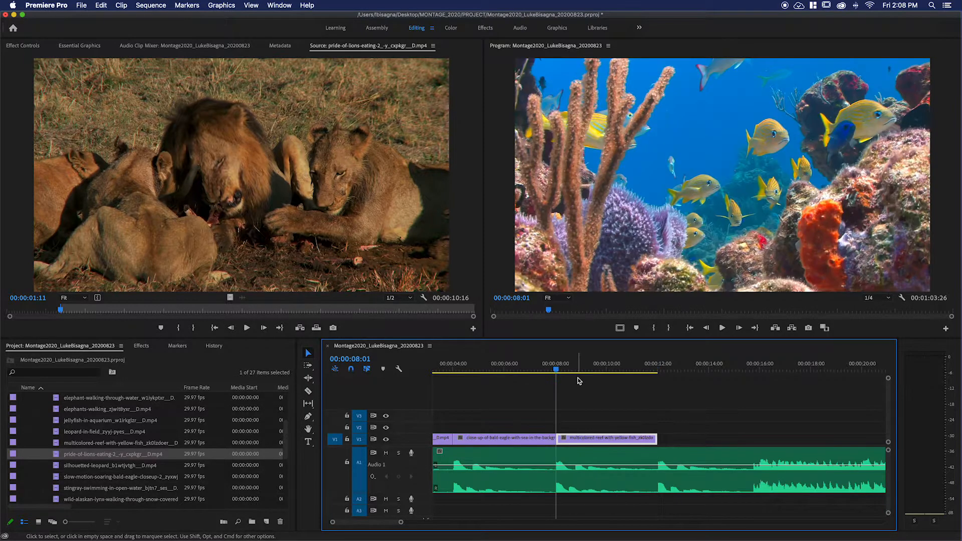
{"action": "key", "text": "i"}
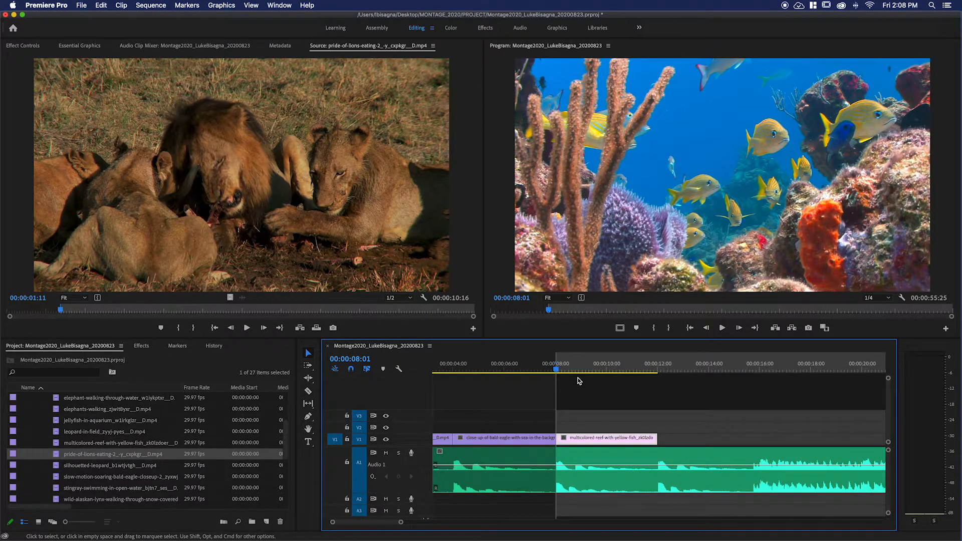
{"action": "key", "text": "space"}
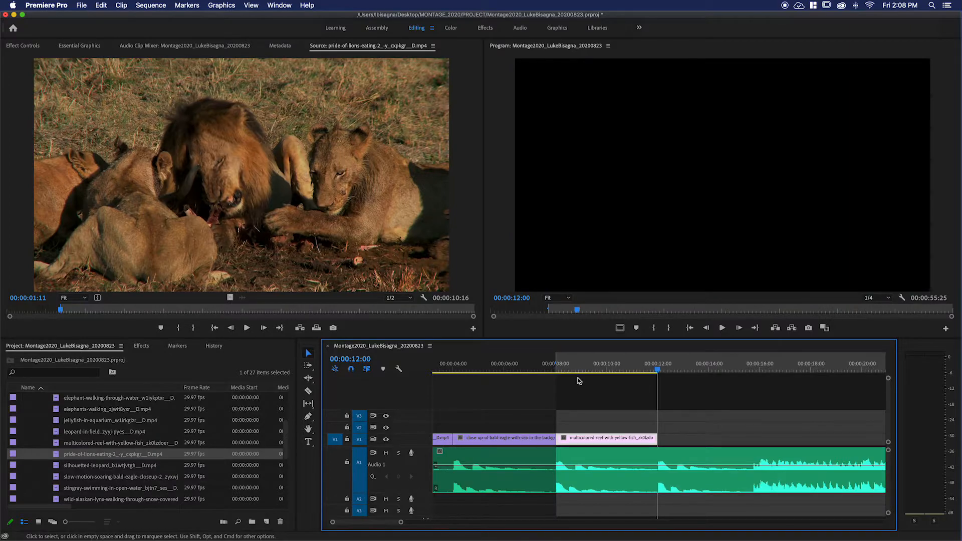
{"action": "key", "text": "o"}
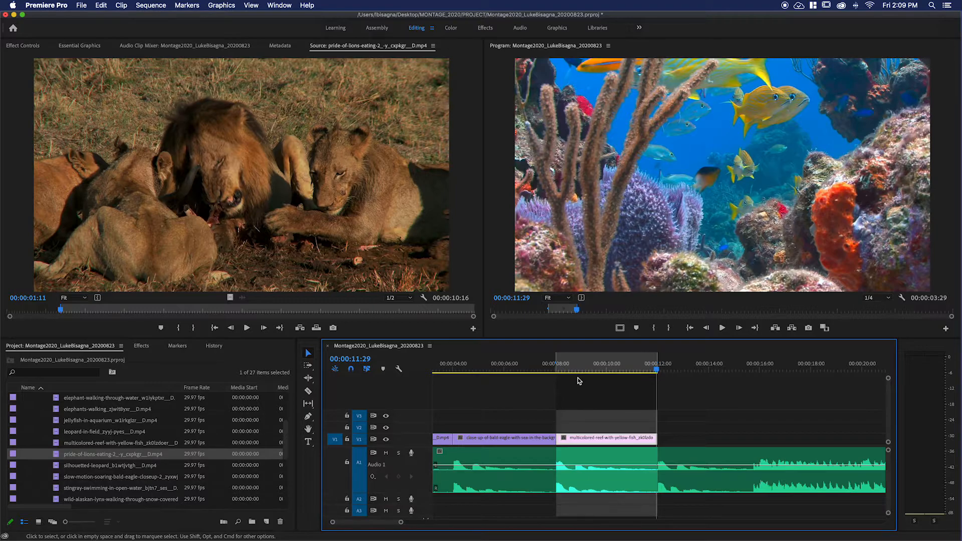
Step: Move the sequence Out point to the empty frame at 00:00:12:00, then set it back to the reef clip's last frame at 00:00:11:29
{"action": "key", "text": "="}
{"action": "key", "text": "="}
{"action": "key", "text": "="}
{"action": "key", "text": "="}
{"action": "key", "text": "="}
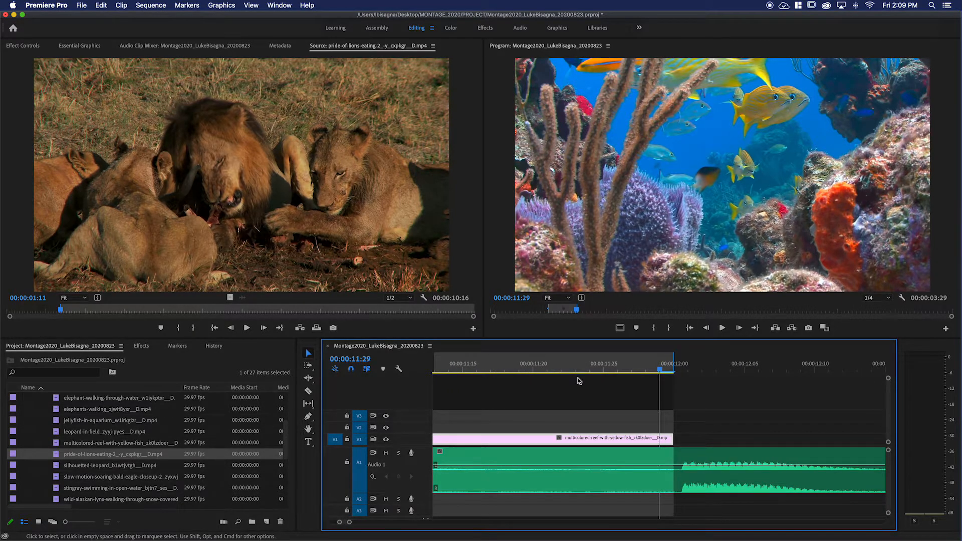
{"action": "left_click", "coordinate": [547, 371]}
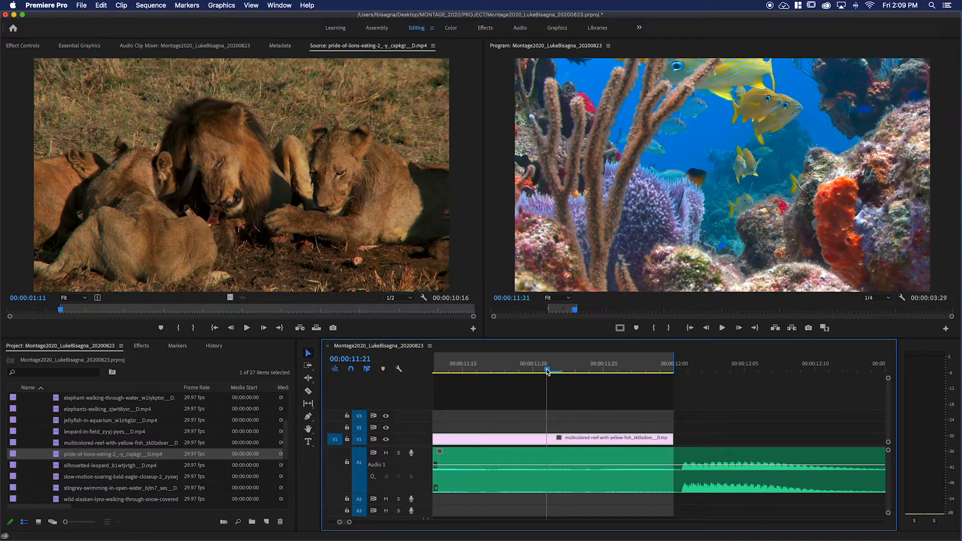
{"action": "key", "text": "Down"}
{"action": "key", "text": "o"}
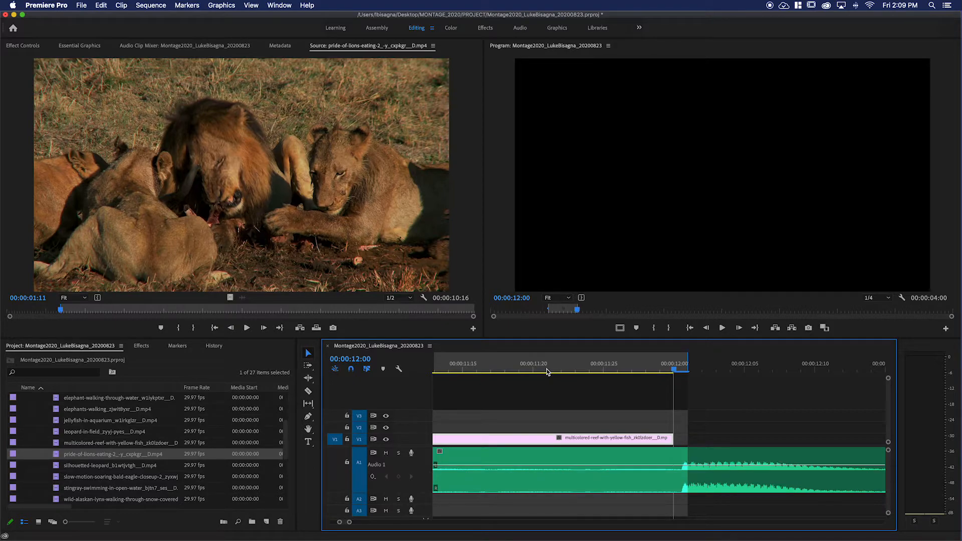
{"action": "key", "text": "Left"}
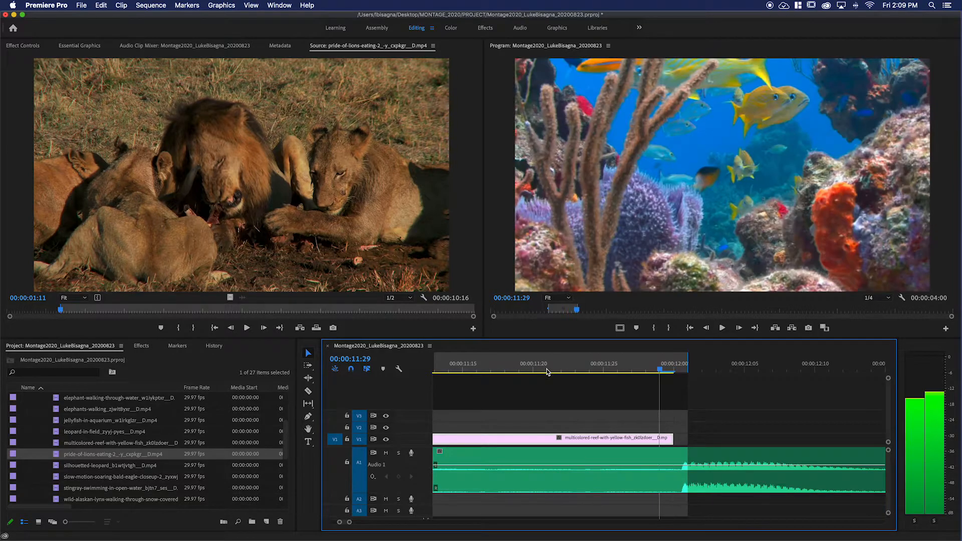
{"action": "key", "text": "o"}
{"action": "key", "text": "minus"}
{"action": "key", "text": "minus"}
{"action": "key", "text": "minus"}
{"action": "key", "text": "minus"}
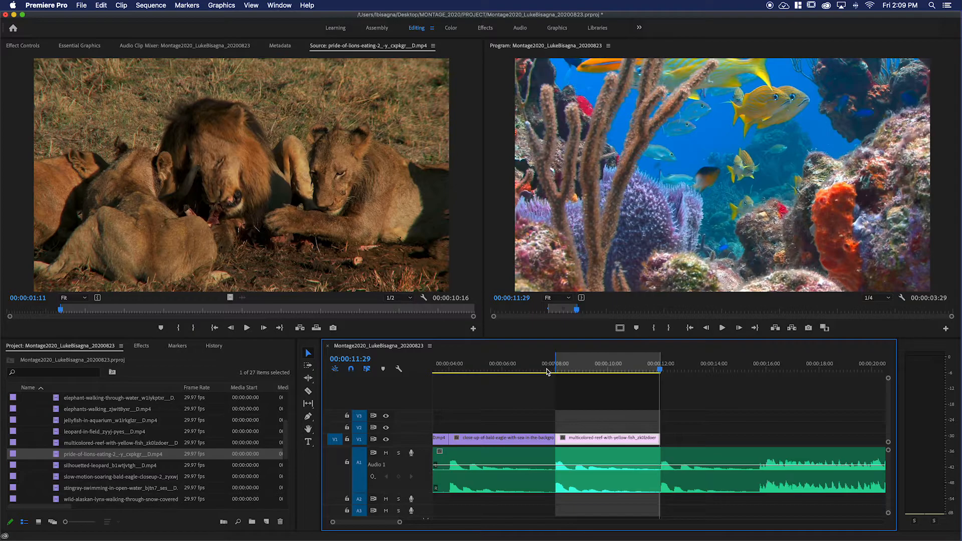
Step: Clear the sequence In and Out points, then mark the reef clip's full range with Mark Clip and check its end frame
{"action": "key", "text": "alt+x"}
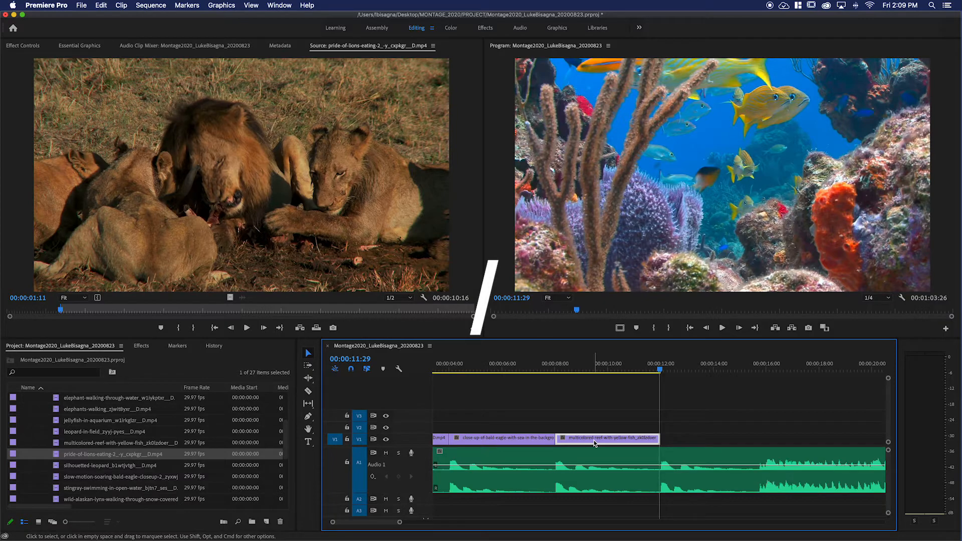
{"action": "key", "text": "x"}
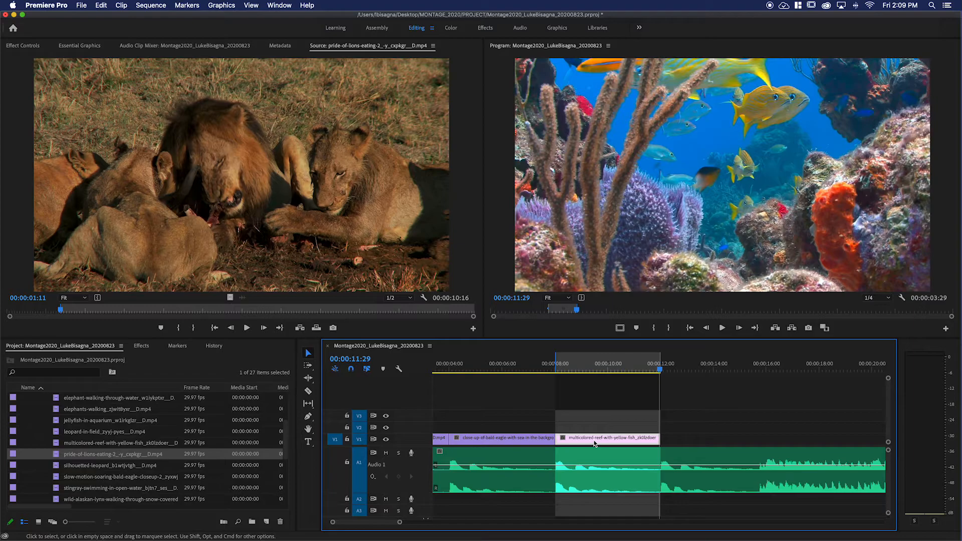
{"action": "key", "text": "equal"}
{"action": "key", "text": "equal"}
{"action": "key", "text": "equal"}
{"action": "key", "text": "equal"}
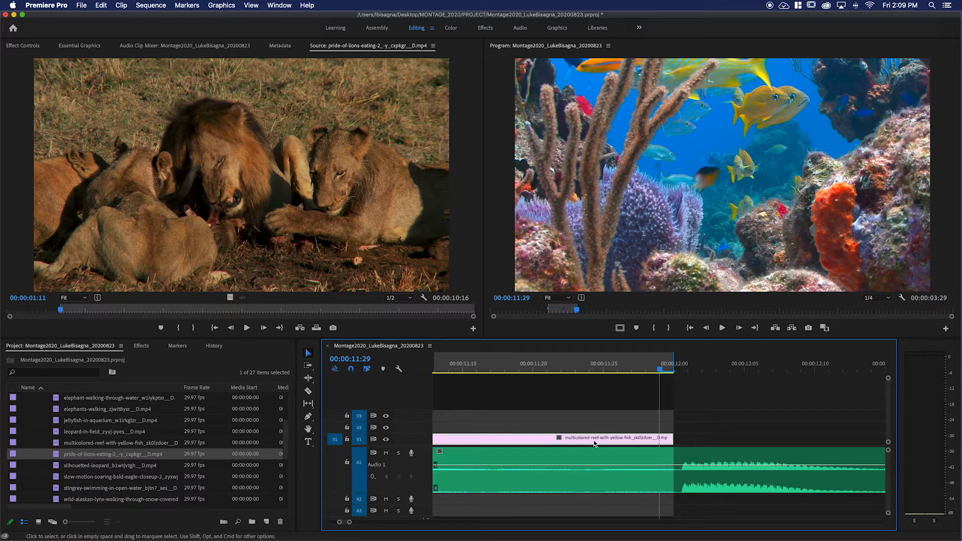
{"action": "key", "text": "backslash"}
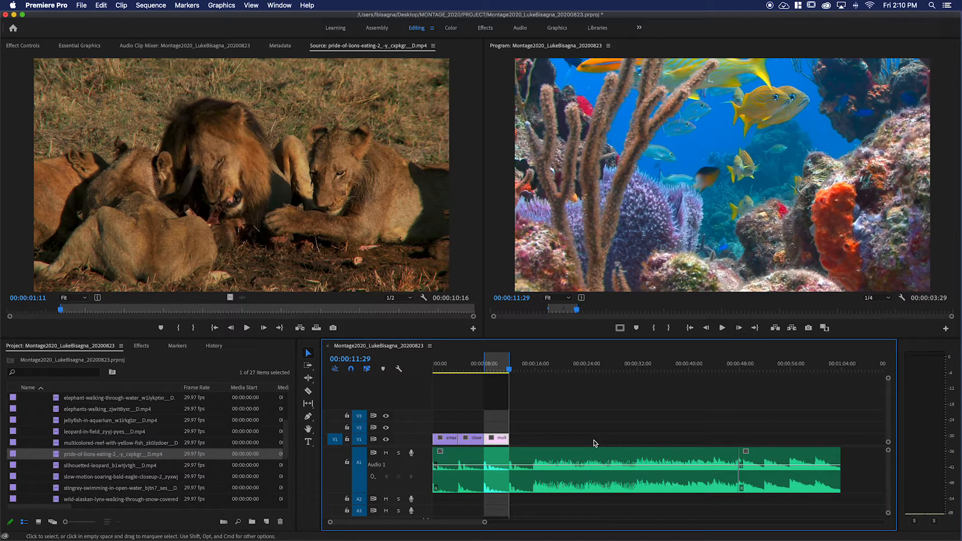